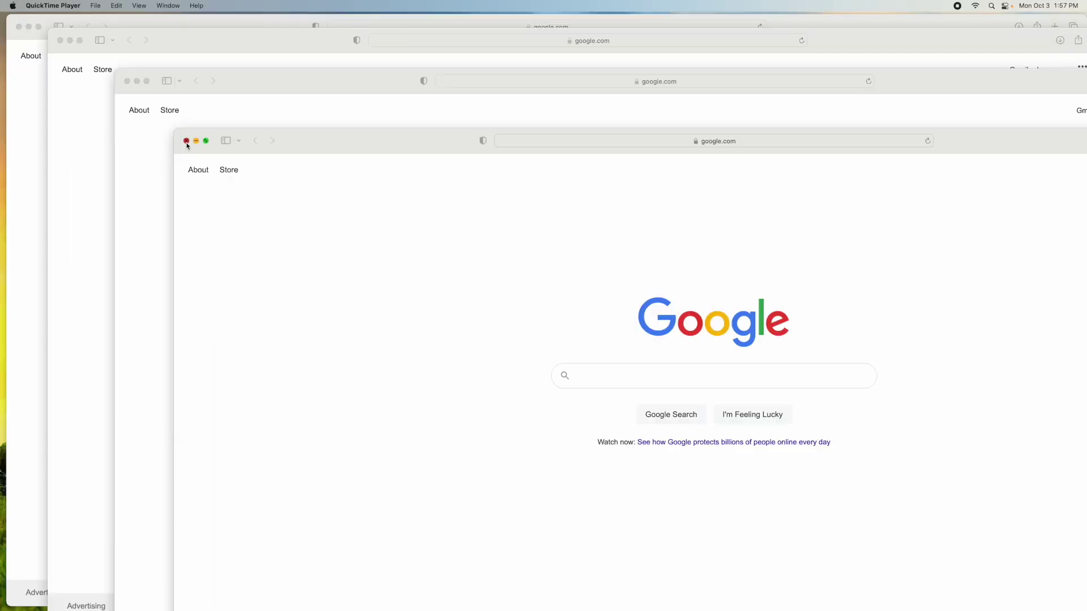
# Step: Close the stacked Safari Google windows with the front window's red close button
pyautogui.click(187, 141)
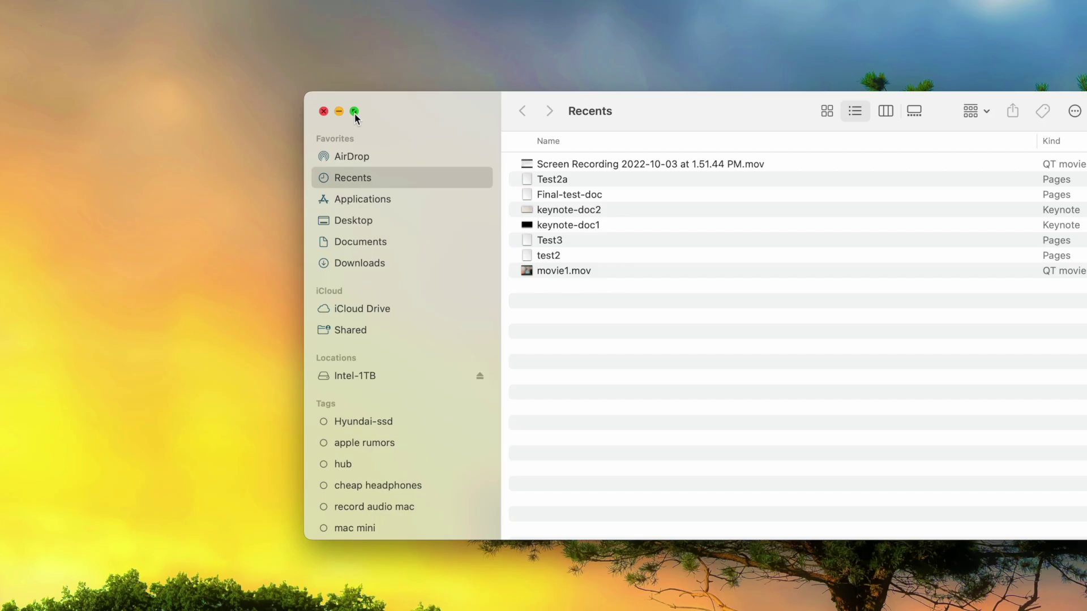
# Step: Zoom the Finder Recents window, drag its corner larger, then Zoom it back to compact size
pyautogui.moveTo(236, 129)
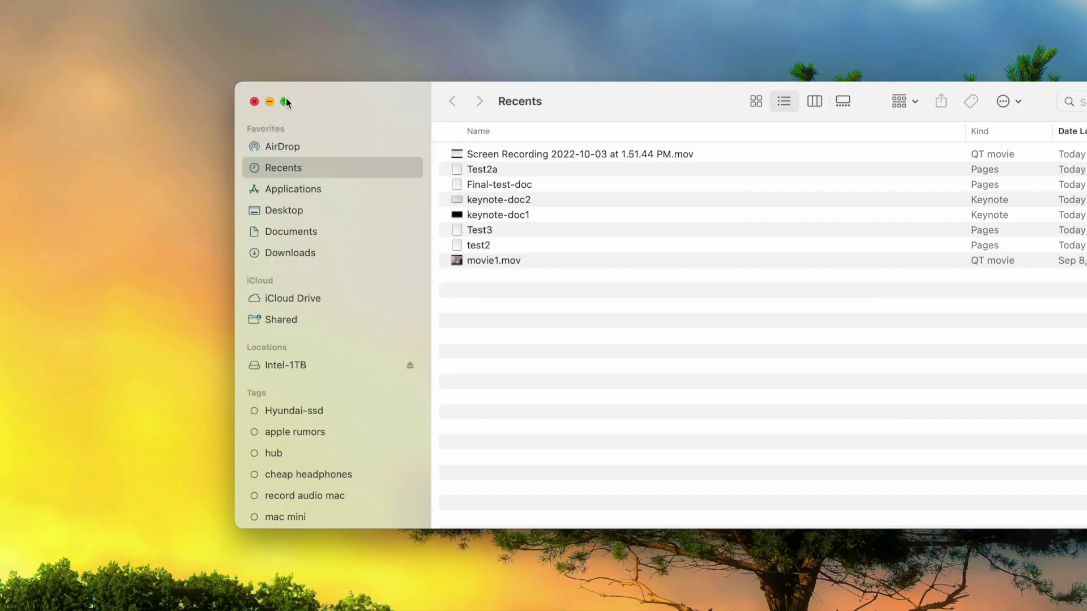
pyautogui.moveTo(286, 100)
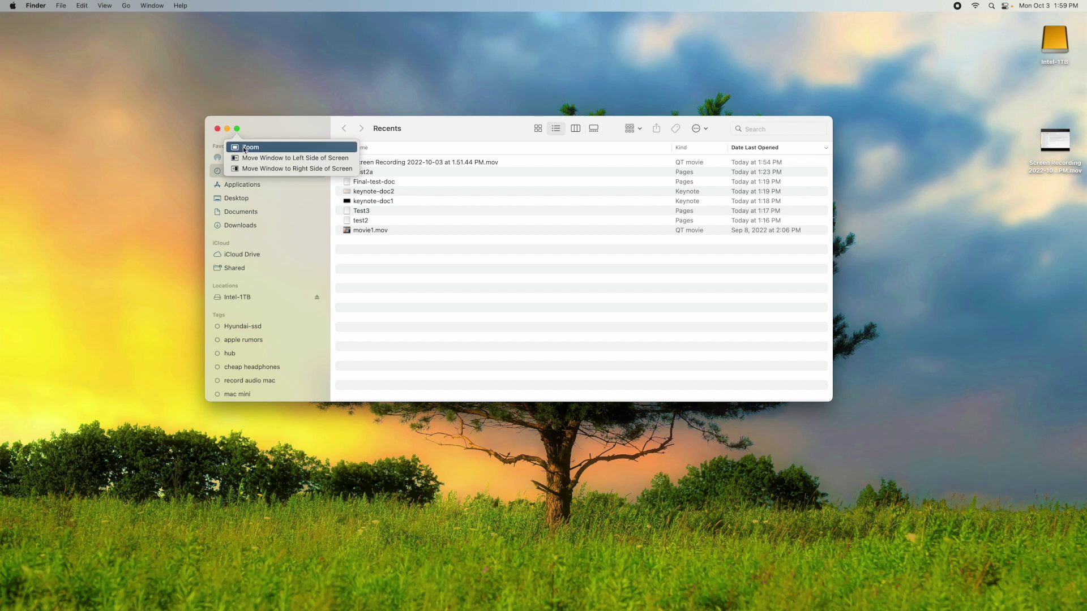
pyautogui.click(244, 147)
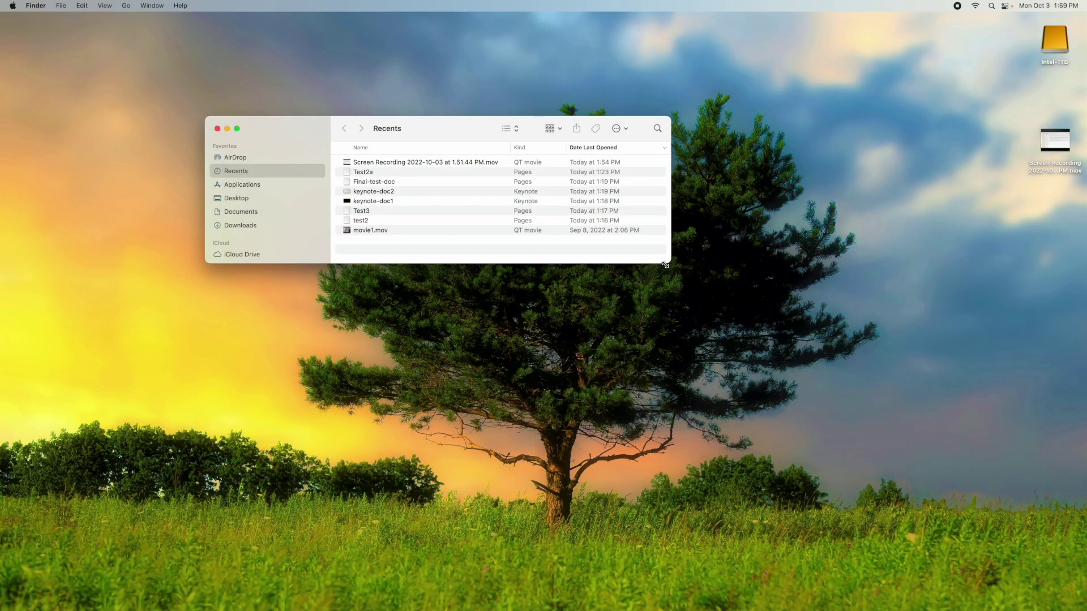
pyautogui.moveTo(665, 265); pyautogui.dragTo(940, 475)
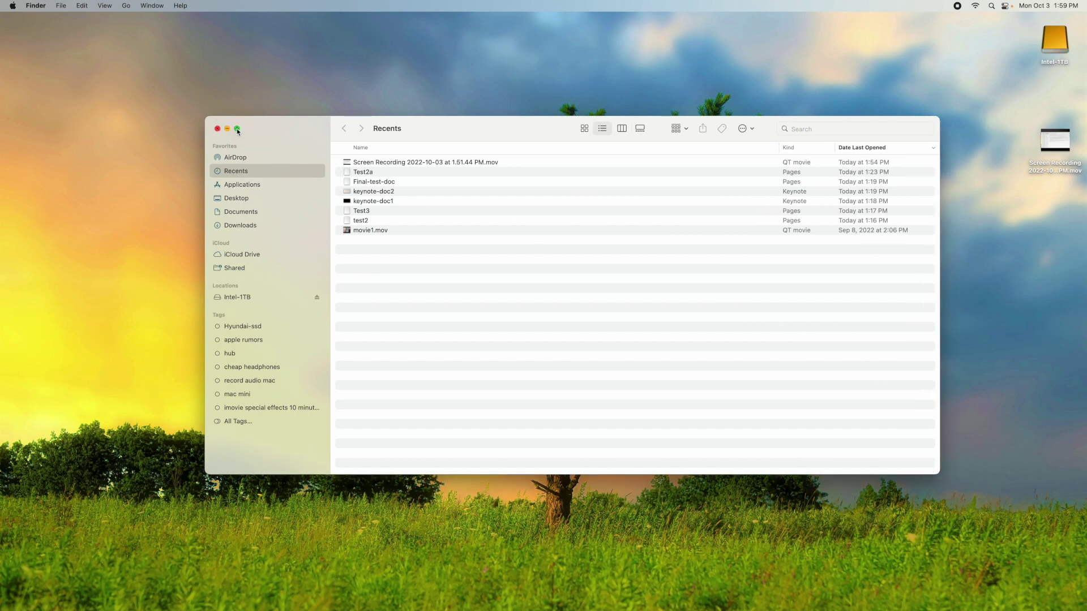
pyautogui.click(243, 145)
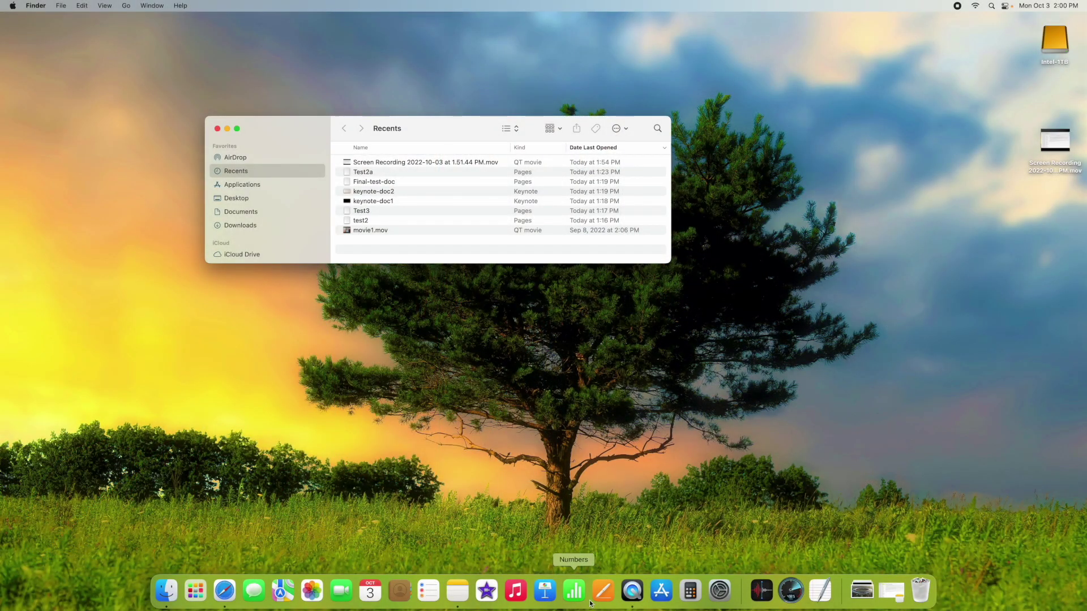
# Step: Open test2 in Pages, widen and reposition its window, then Zoom it back narrower
pyautogui.click(601, 600)
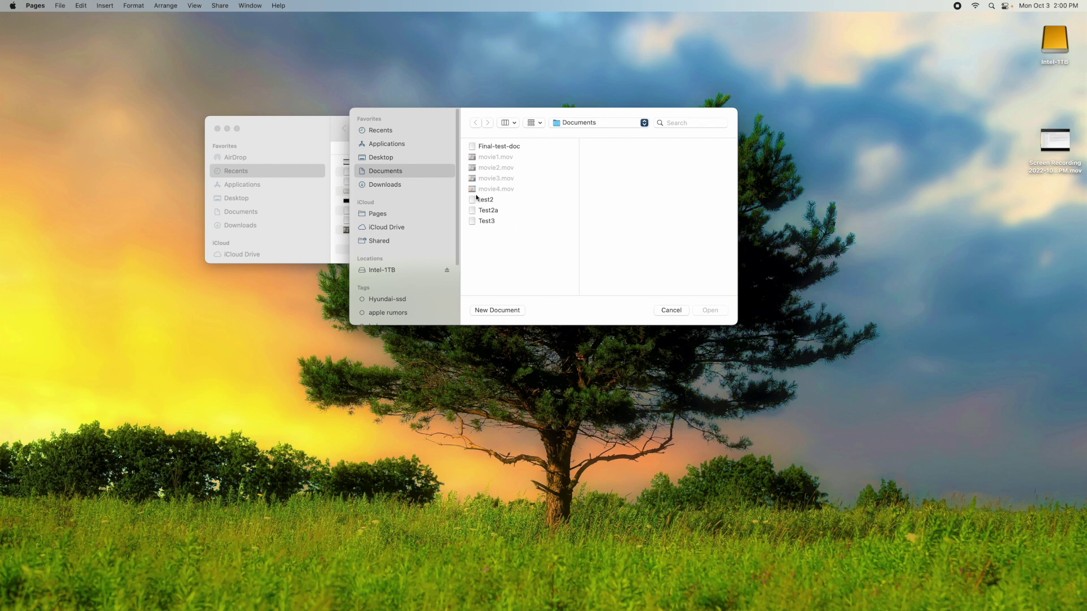
pyautogui.doubleClick(483, 201)
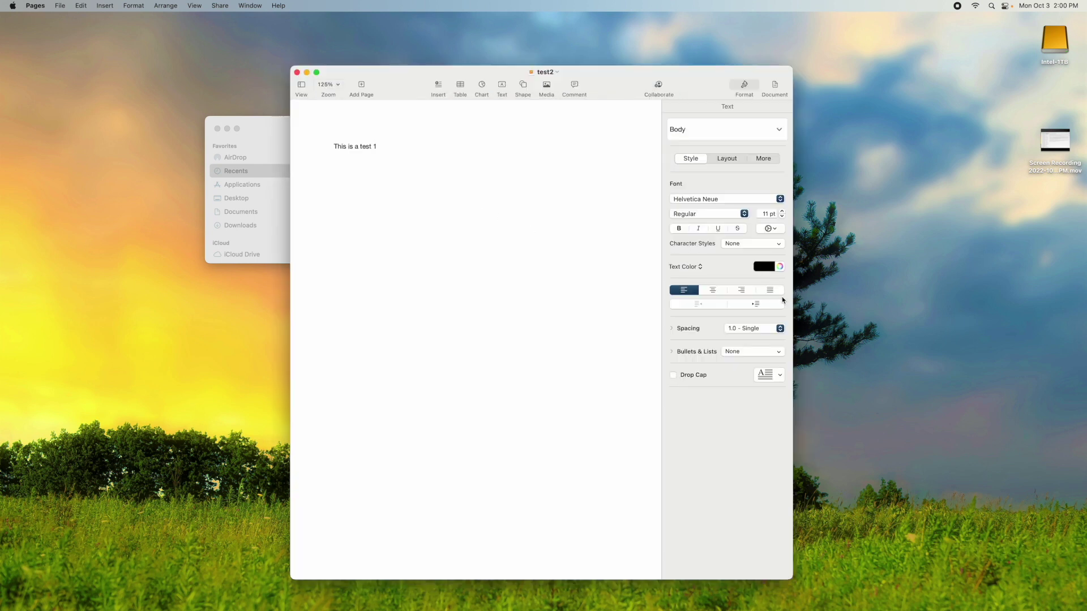
pyautogui.moveTo(793, 296); pyautogui.dragTo(1071, 227)
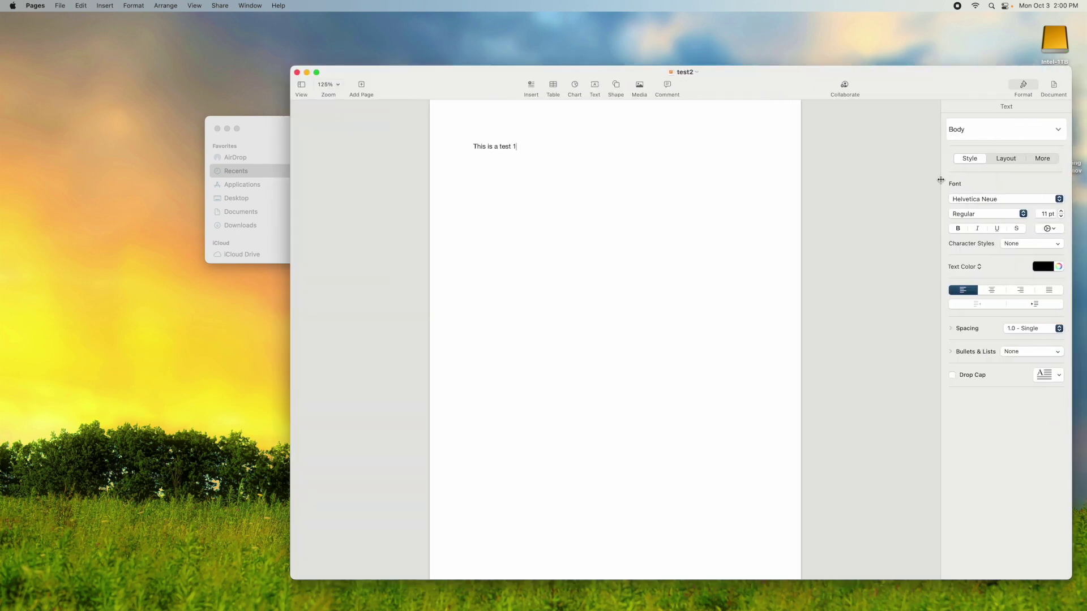
pyautogui.moveTo(781, 97); pyautogui.dragTo(655, 87)
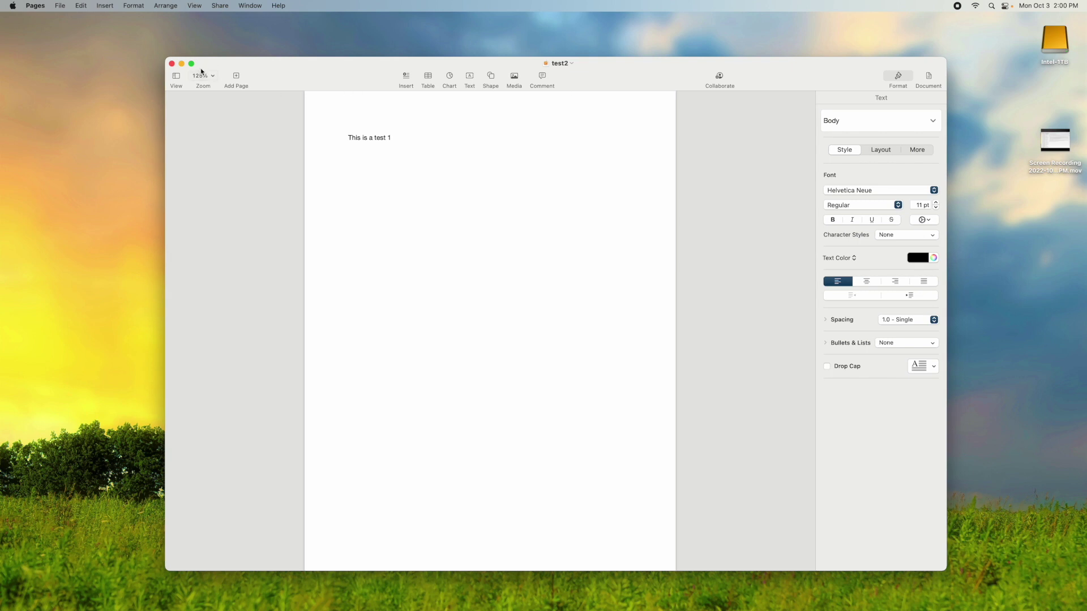
pyautogui.moveTo(192, 67)
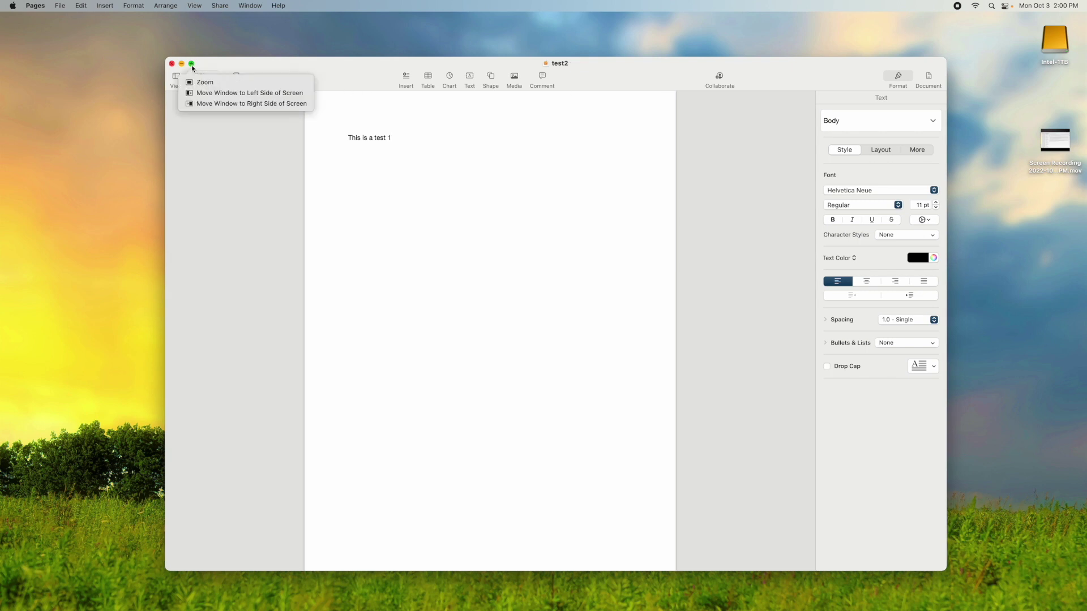
pyautogui.click(197, 80)
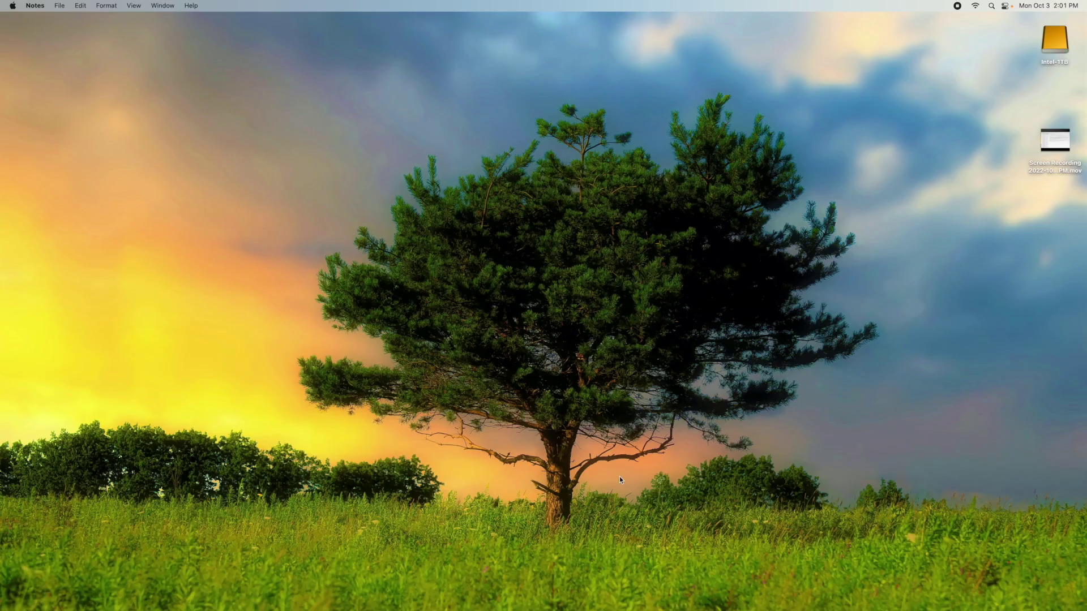
# Step: Open Test2a from the recent-documents list on the Pages Dock icon's menu
pyautogui.moveTo(487, 609)
pyautogui.moveTo(607, 609)
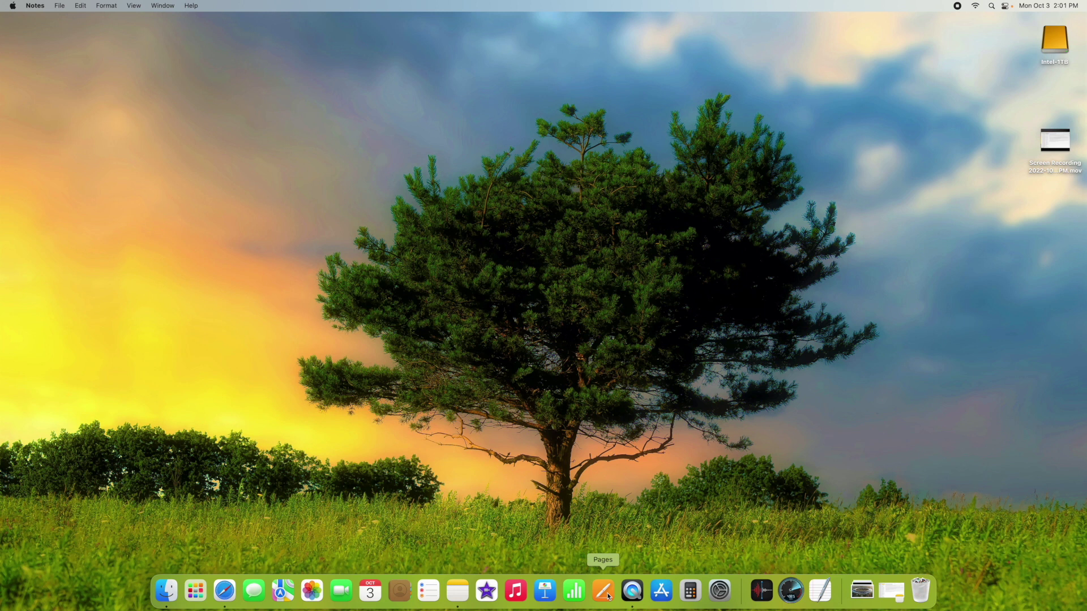
pyautogui.rightClick(608, 595)
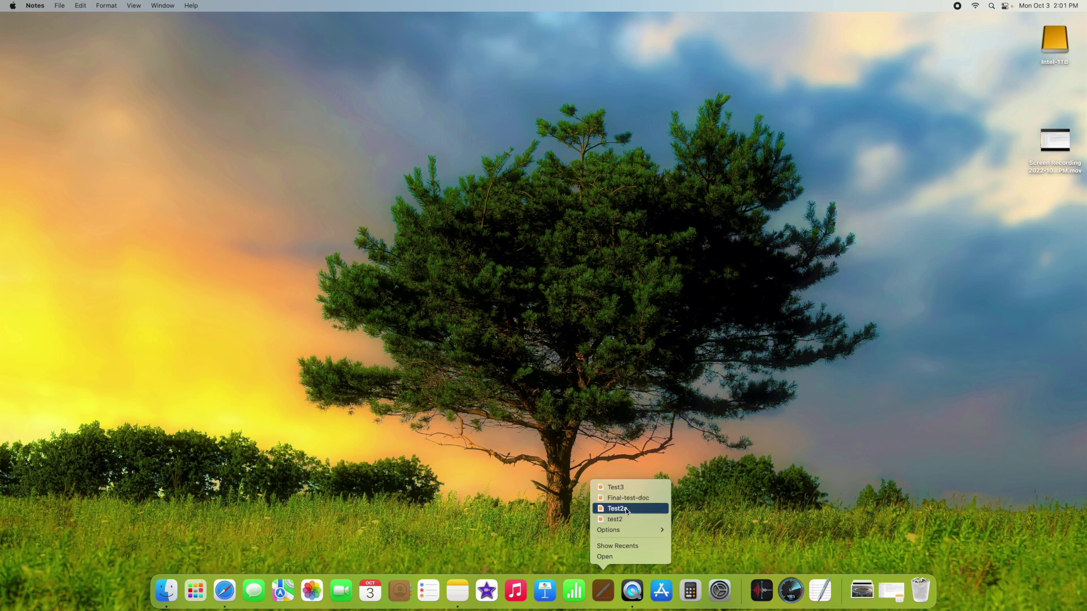
pyautogui.click(617, 508)
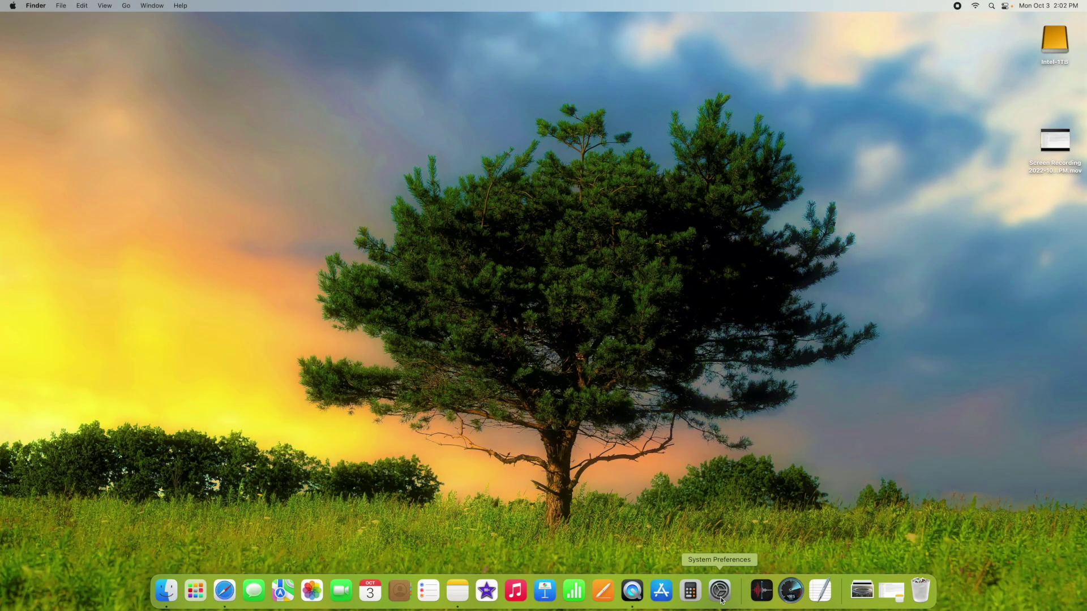
# Step: Jump to the Mouse pane from System Preferences' Dock menu, then show Launchpad's apps
pyautogui.click(721, 600)
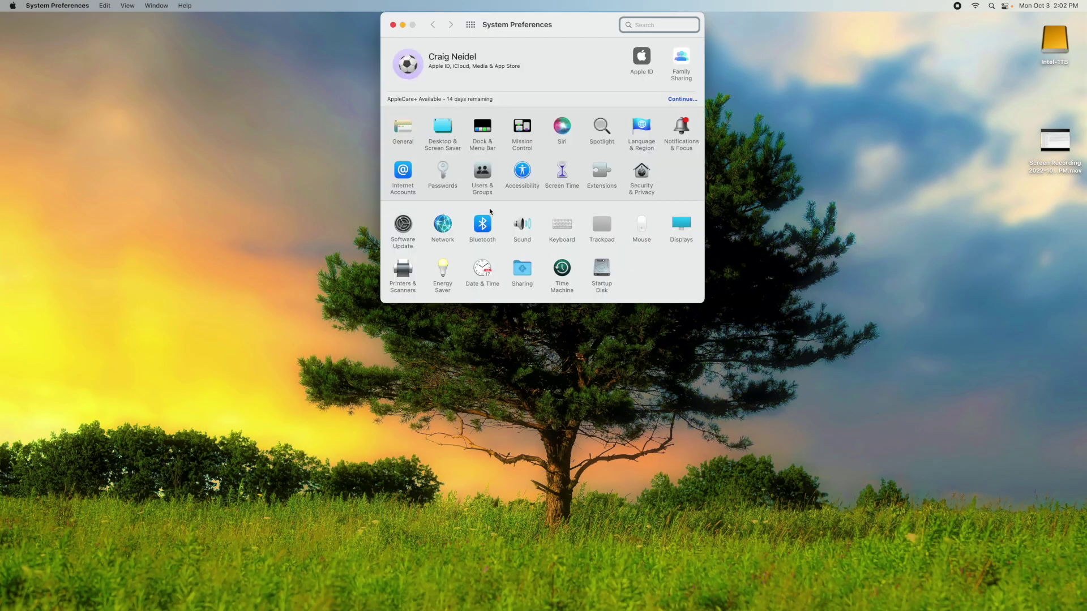
pyautogui.click(393, 25)
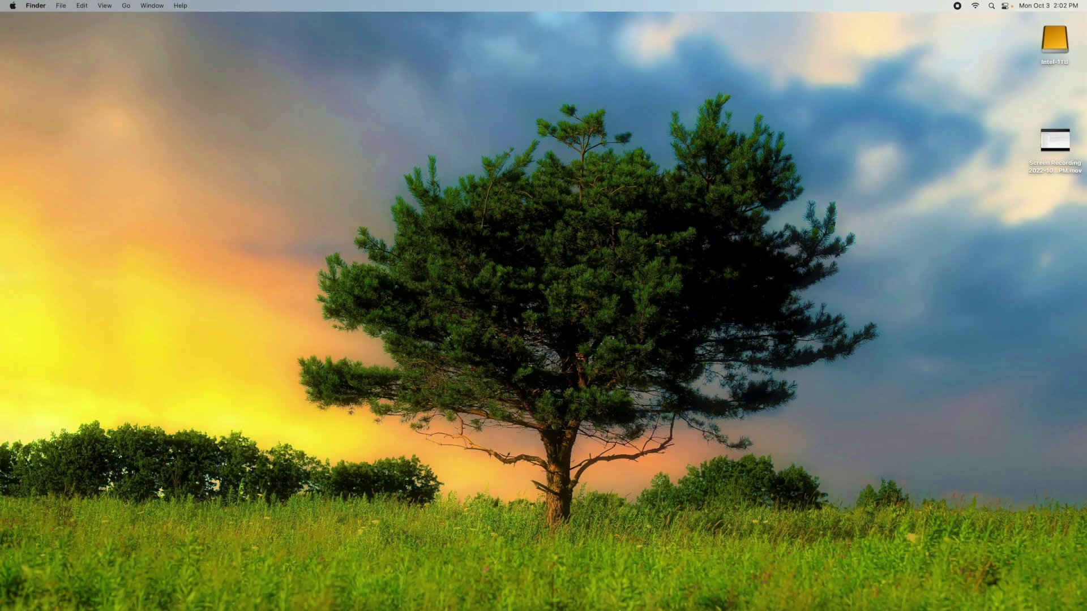
pyautogui.moveTo(603, 610)
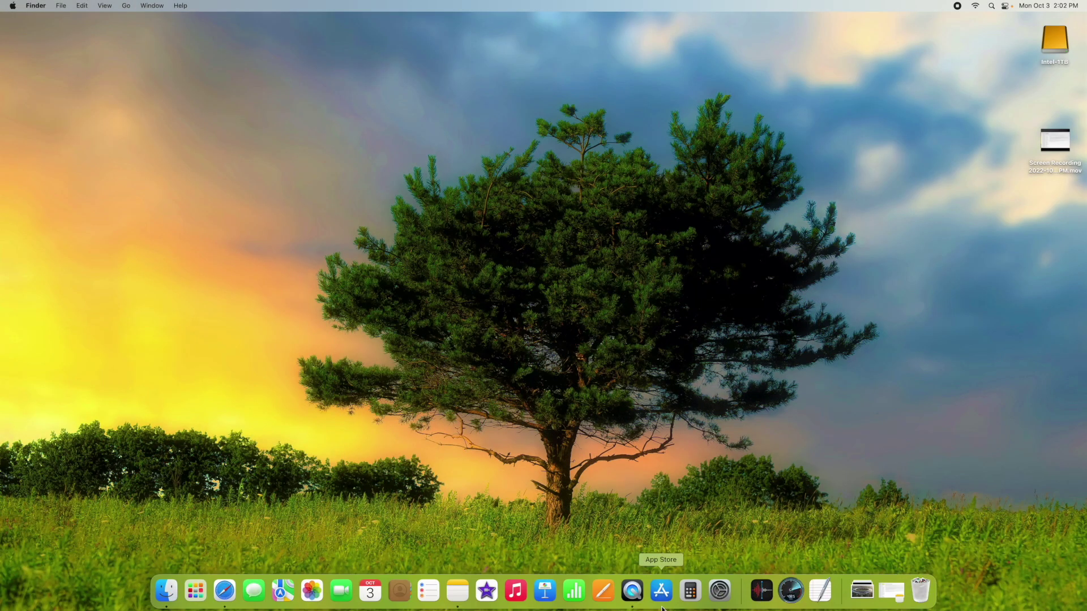
pyautogui.click(720, 596)
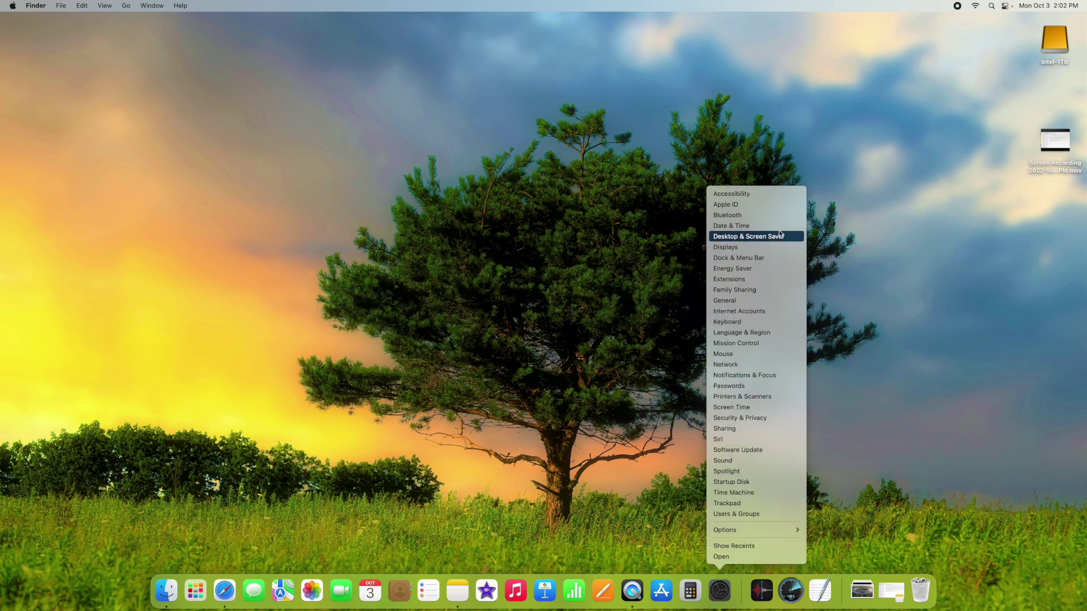
pyautogui.click(752, 354)
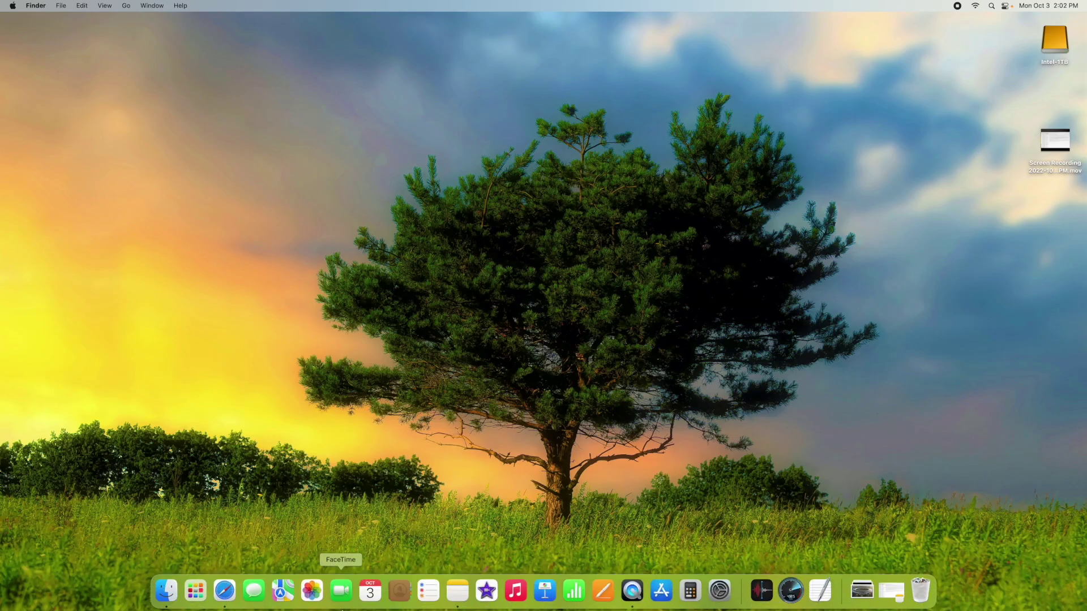
pyautogui.click(200, 595)
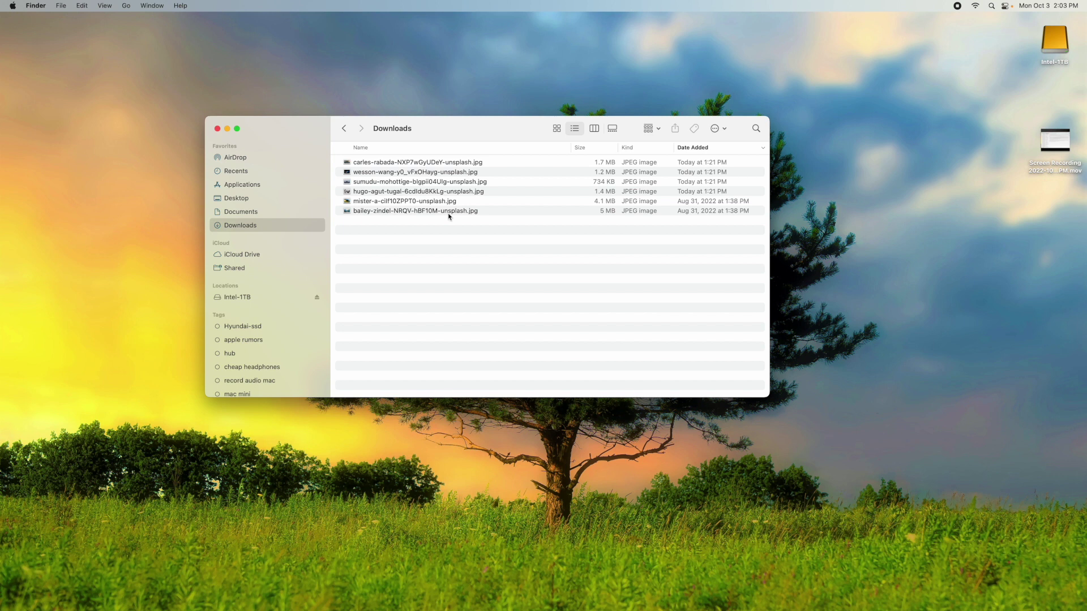
# Step: Quick Look the first Downloads JPEG, the aerial Apple Park photo, then close the preview
pyautogui.click(466, 165)
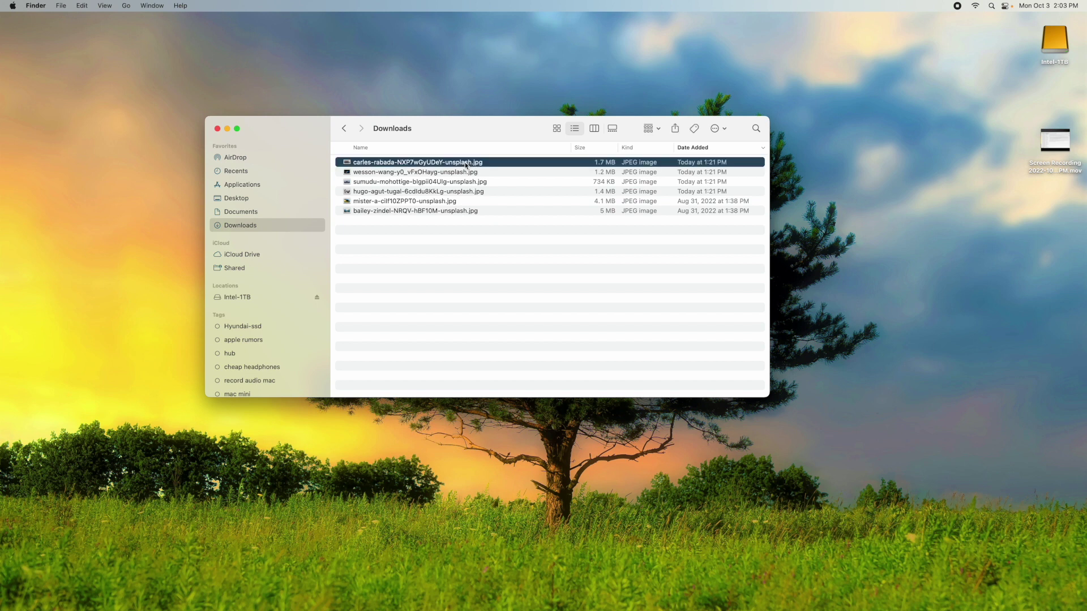
pyautogui.press('space')
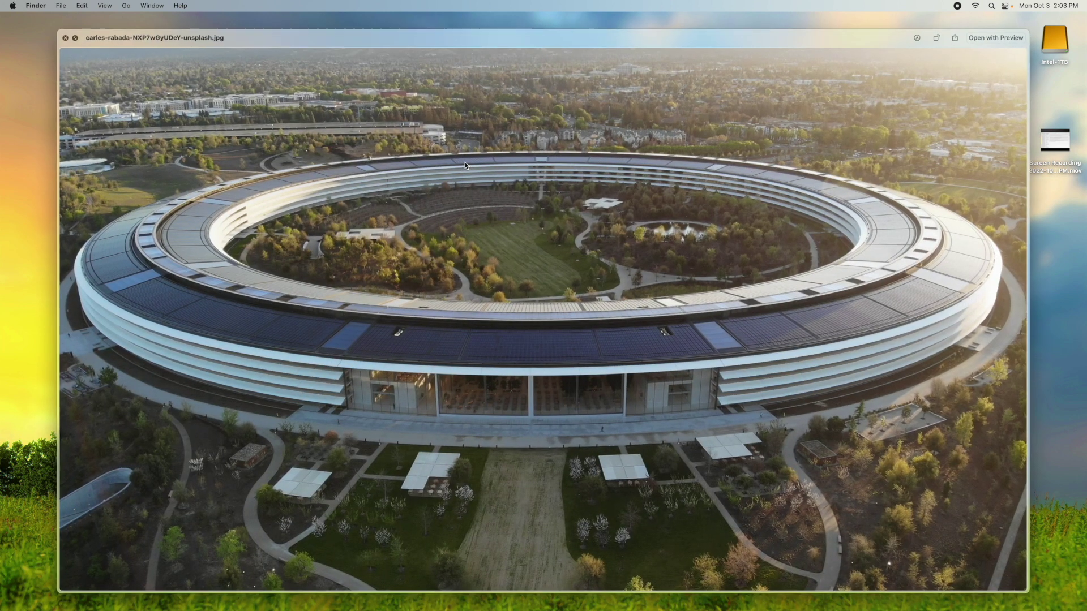
pyautogui.press('space')
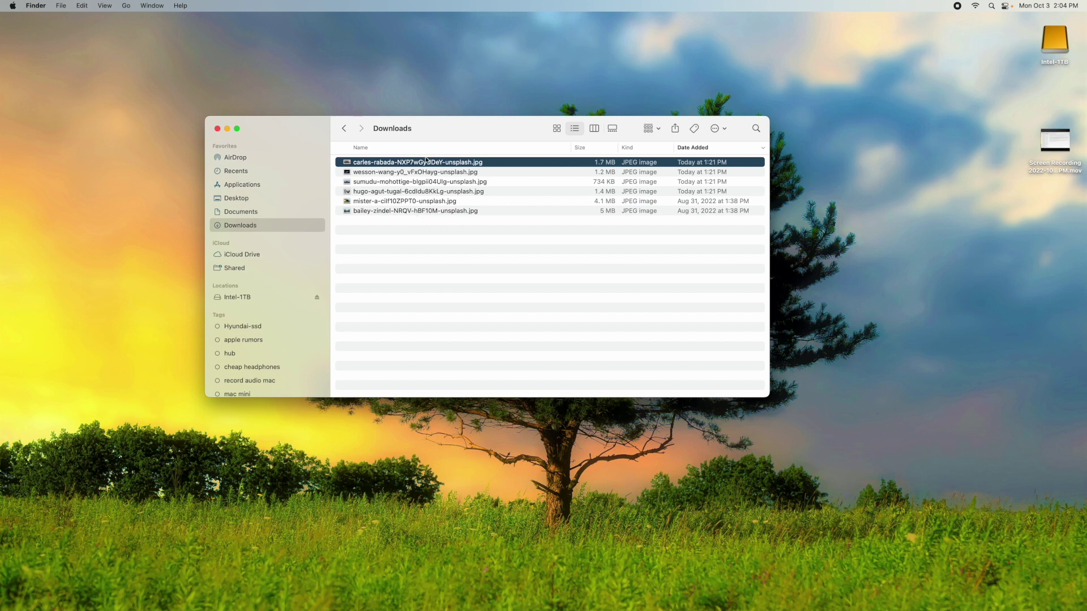
# Step: Quick Look all six Downloads images together, page through them, then close the preview
pyautogui.keyDown('shift'); pyautogui.click(413, 212); pyautogui.keyUp('shift')
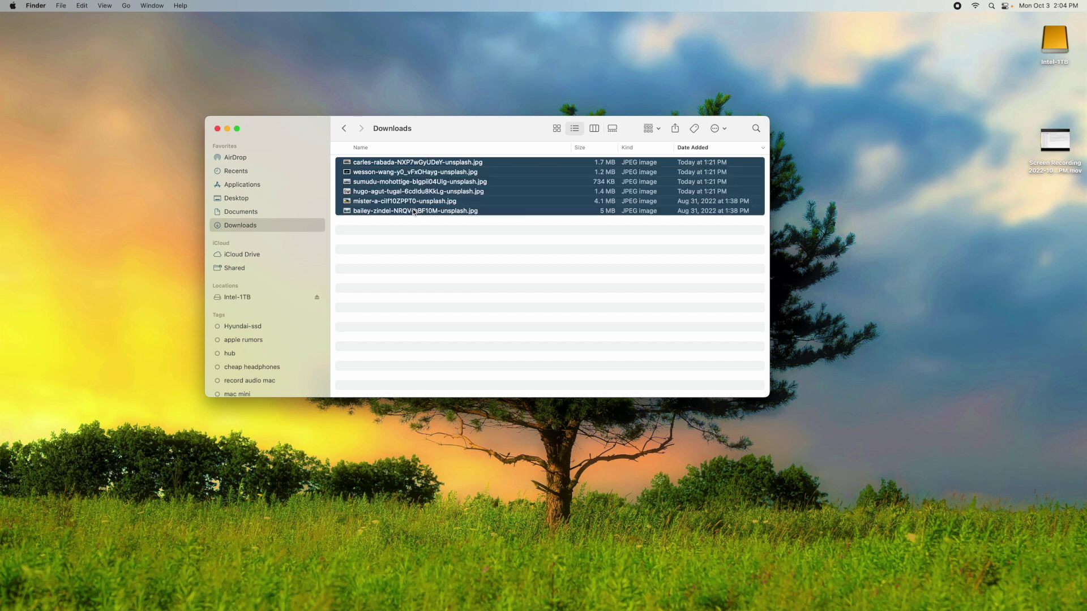
pyautogui.press('space')
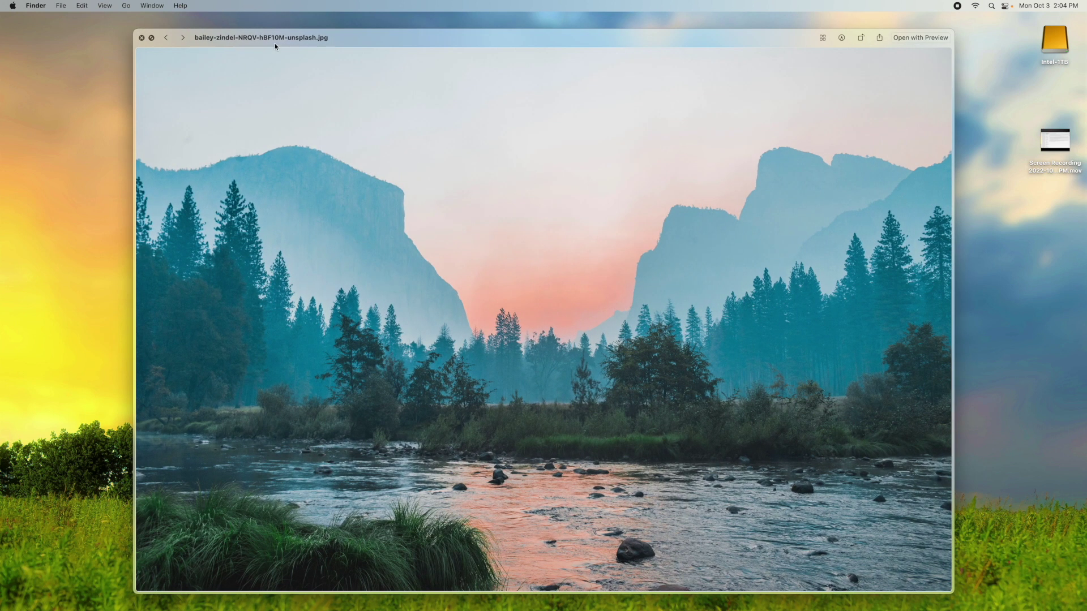
pyautogui.click(184, 40)
pyautogui.click(184, 39)
pyautogui.click(185, 40)
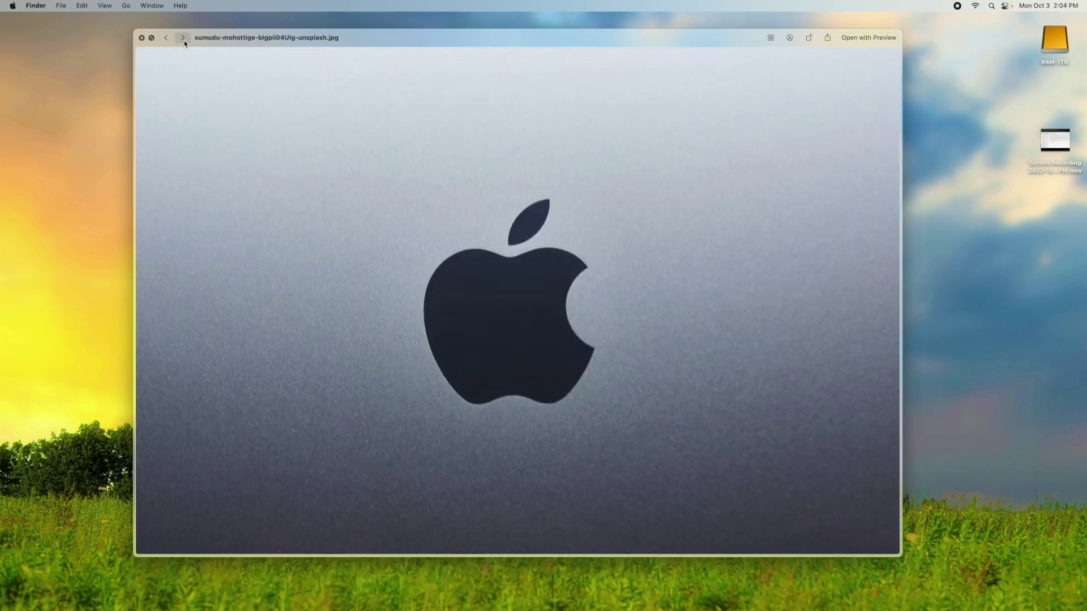
pyautogui.click(183, 37)
pyautogui.click(183, 38)
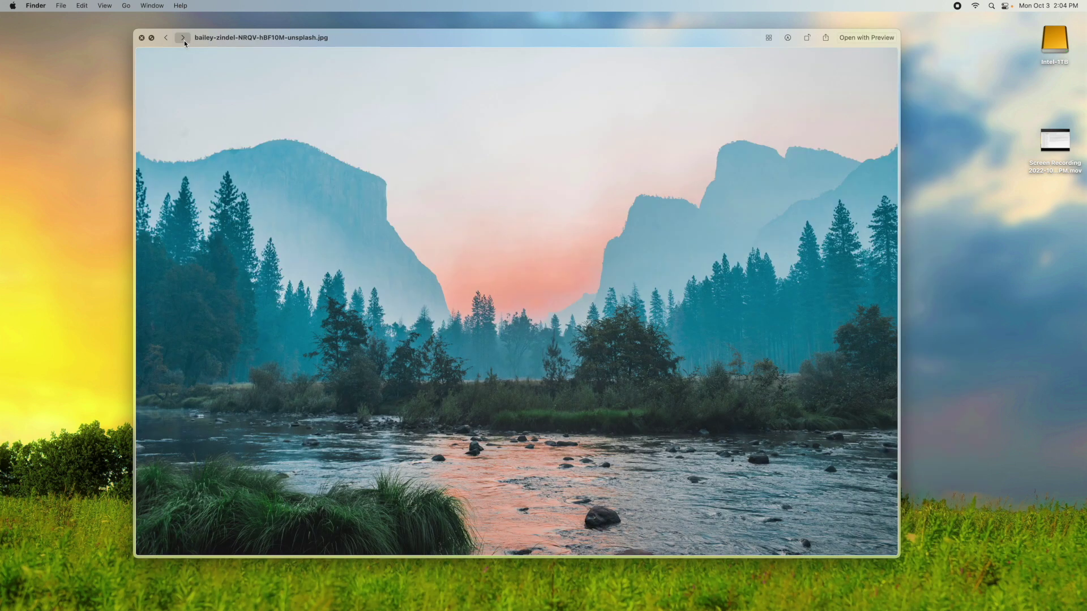
pyautogui.click(184, 39)
pyautogui.click(142, 38)
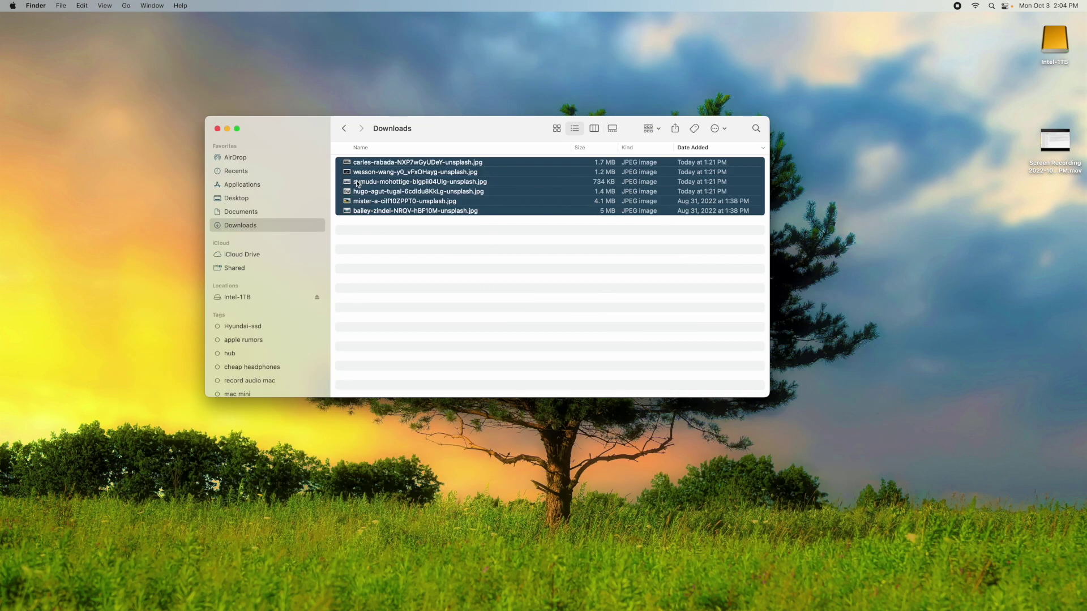
# Step: Select only the photo of iPhones, iPads and watch bands and Quick Look it
pyautogui.click(390, 194)
pyautogui.click(397, 234)
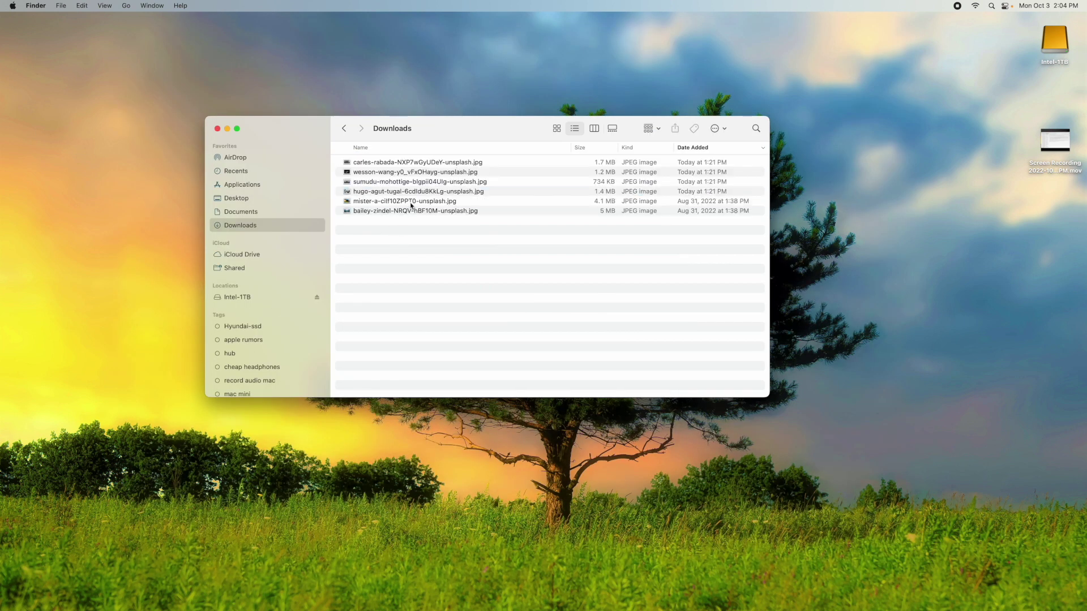
pyautogui.click(410, 202)
pyautogui.click(411, 191)
pyautogui.press('space')
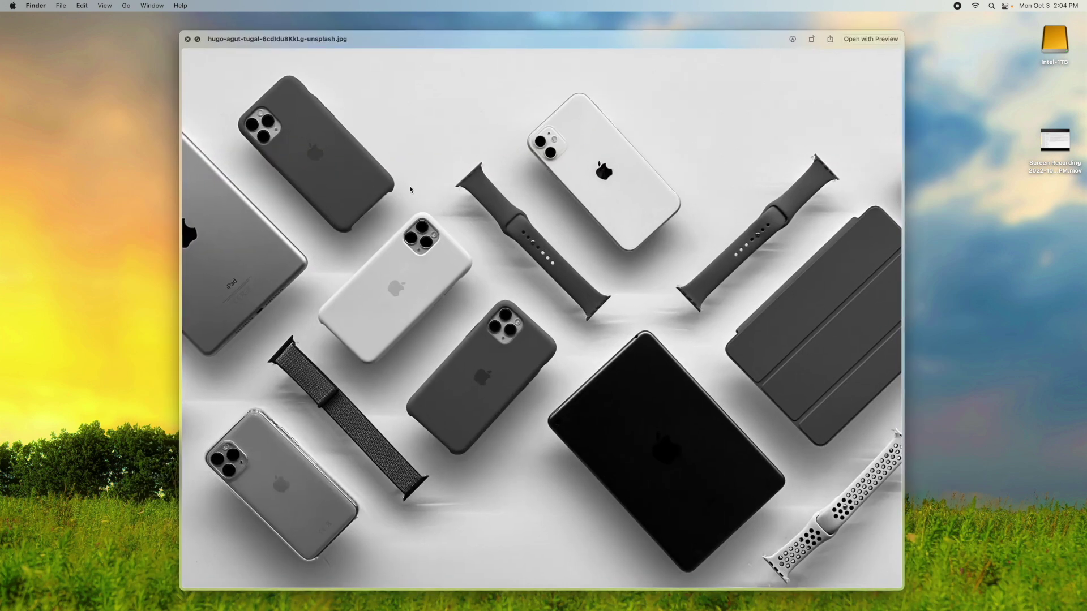